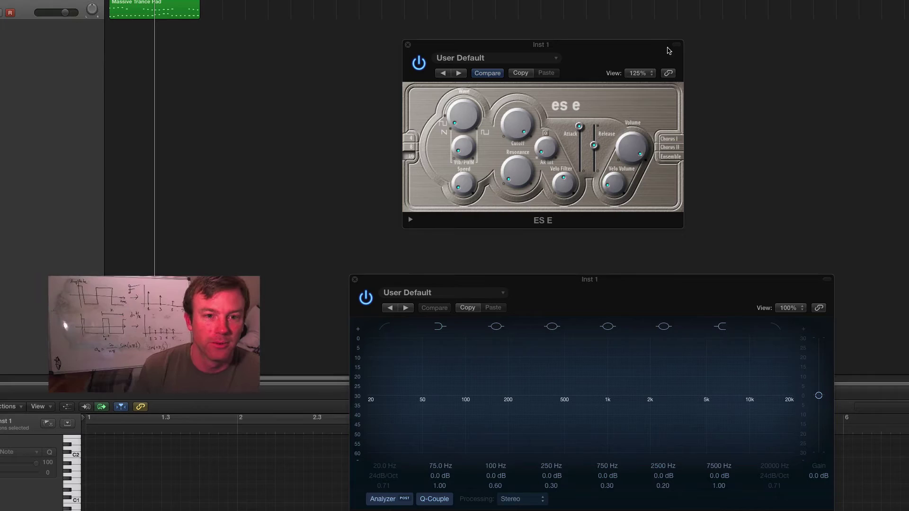
Enlarge the ES E panel to 150%, hide the editor area, and switch to the annotation app.
{"action": "left_click", "coordinate": [645, 75]}
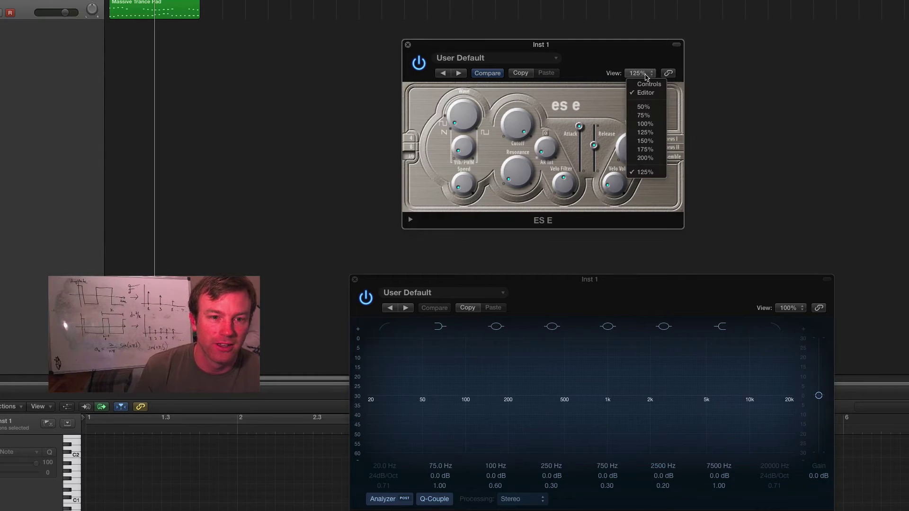
{"action": "left_click", "coordinate": [655, 141]}
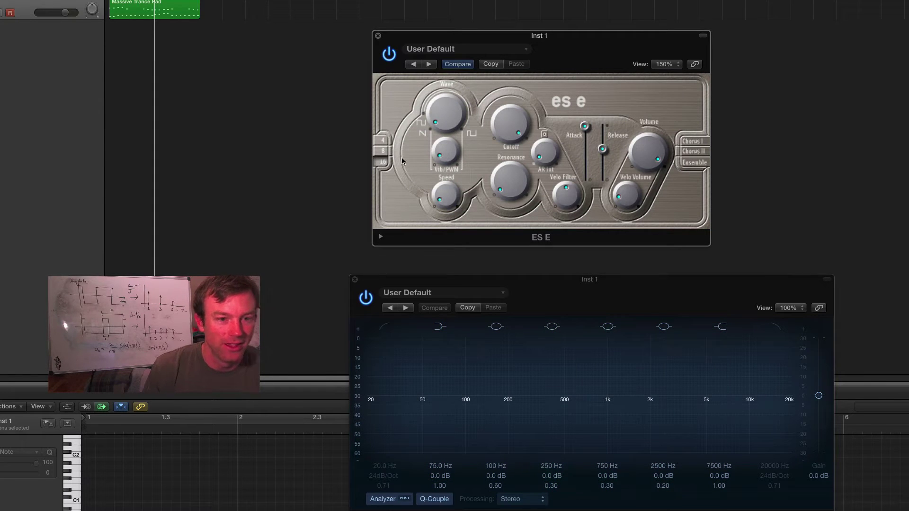
{"action": "key", "text": "e"}
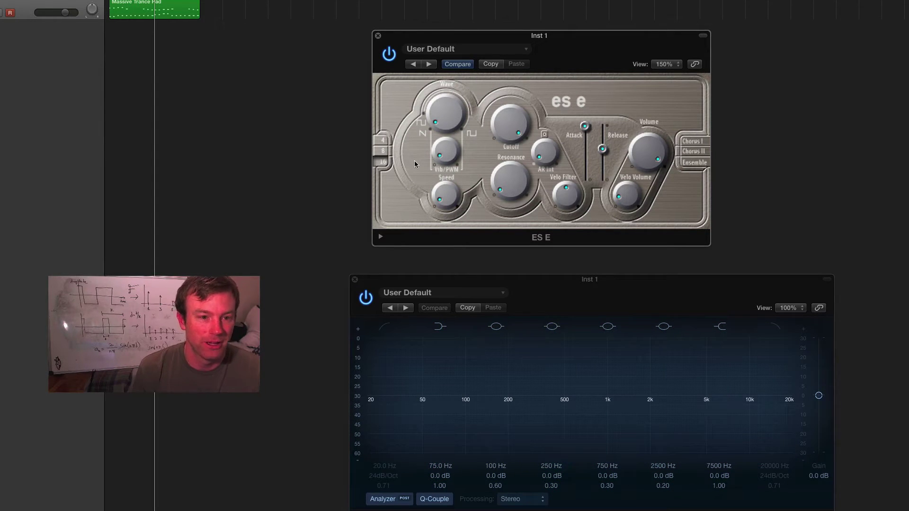
{"action": "key", "text": "super+Tab"}
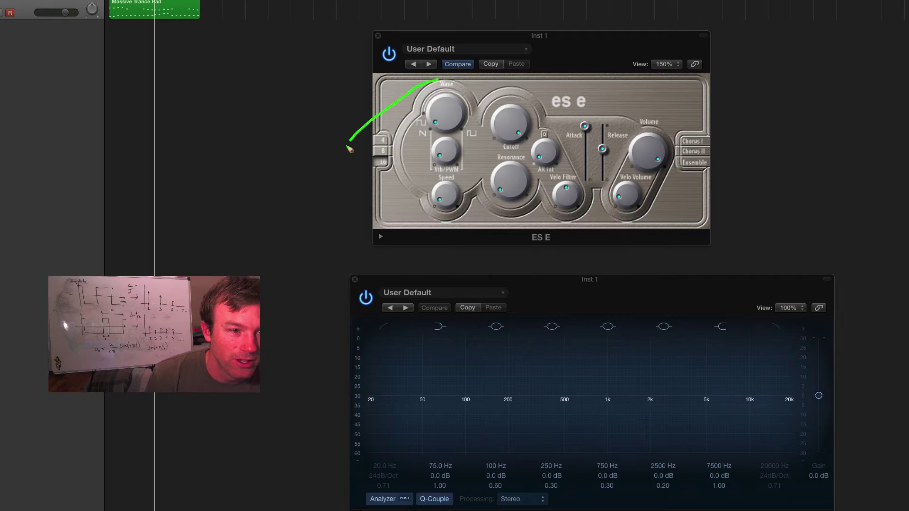
Circle the Wave oscillator, Vib/PWM and Speed, Cutoff/Resonance filter, and Volume sections in green.
{"action": "mouse_move", "coordinate": [349, 148]}
{"action": "left_mouse_down"}
{"action": "mouse_move", "coordinate": [356, 179]}
{"action": "mouse_move", "coordinate": [387, 178]}
{"action": "mouse_move", "coordinate": [428, 141]}
{"action": "mouse_move", "coordinate": [469, 140]}
{"action": "mouse_move", "coordinate": [482, 127]}
{"action": "mouse_move", "coordinate": [475, 85]}
{"action": "mouse_move", "coordinate": [456, 72]}
{"action": "mouse_move", "coordinate": [423, 83]}
{"action": "left_mouse_up"}
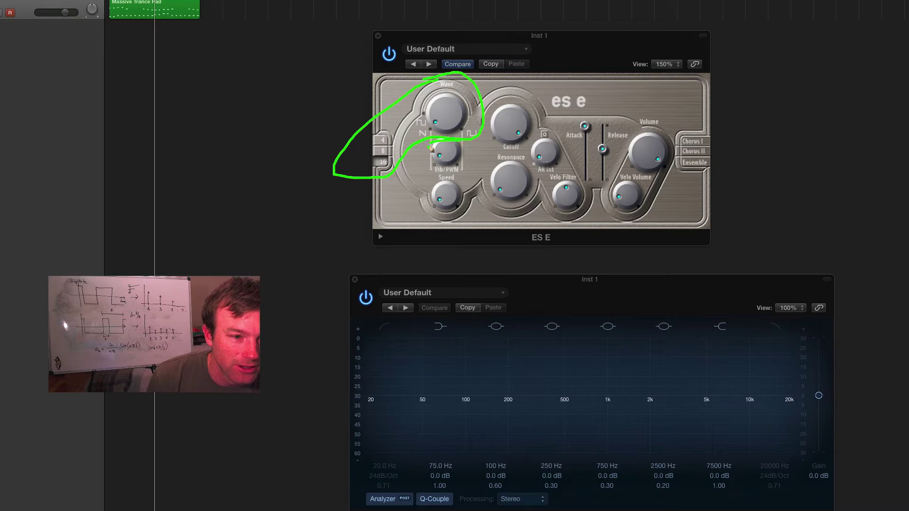
{"action": "mouse_move", "coordinate": [432, 149]}
{"action": "left_mouse_down"}
{"action": "mouse_move", "coordinate": [415, 224]}
{"action": "mouse_move", "coordinate": [450, 228]}
{"action": "mouse_move", "coordinate": [468, 150]}
{"action": "mouse_move", "coordinate": [446, 141]}
{"action": "left_mouse_up"}
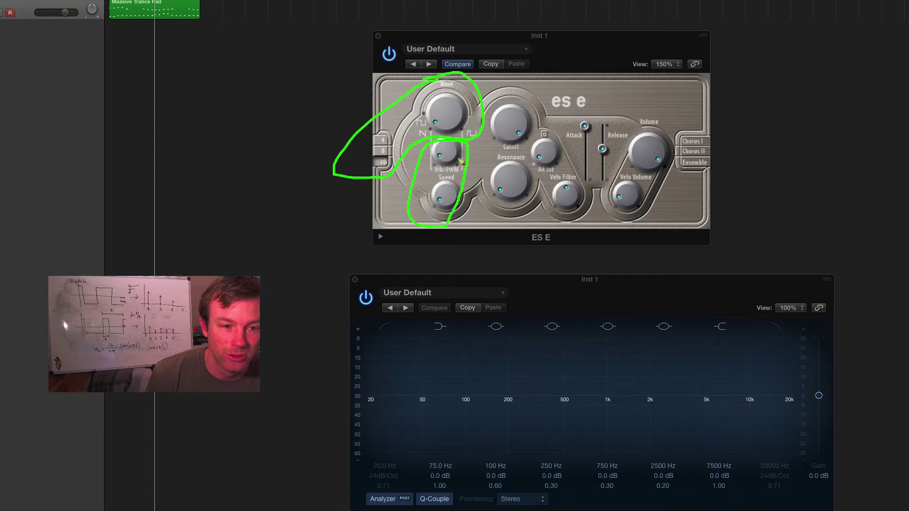
{"action": "mouse_move", "coordinate": [530, 97]}
{"action": "left_mouse_down"}
{"action": "mouse_move", "coordinate": [507, 98]}
{"action": "mouse_move", "coordinate": [489, 139]}
{"action": "mouse_move", "coordinate": [492, 203]}
{"action": "mouse_move", "coordinate": [515, 211]}
{"action": "mouse_move", "coordinate": [530, 199]}
{"action": "mouse_move", "coordinate": [575, 212]}
{"action": "mouse_move", "coordinate": [606, 179]}
{"action": "mouse_move", "coordinate": [623, 123]}
{"action": "mouse_move", "coordinate": [546, 113]}
{"action": "mouse_move", "coordinate": [528, 96]}
{"action": "left_mouse_up"}
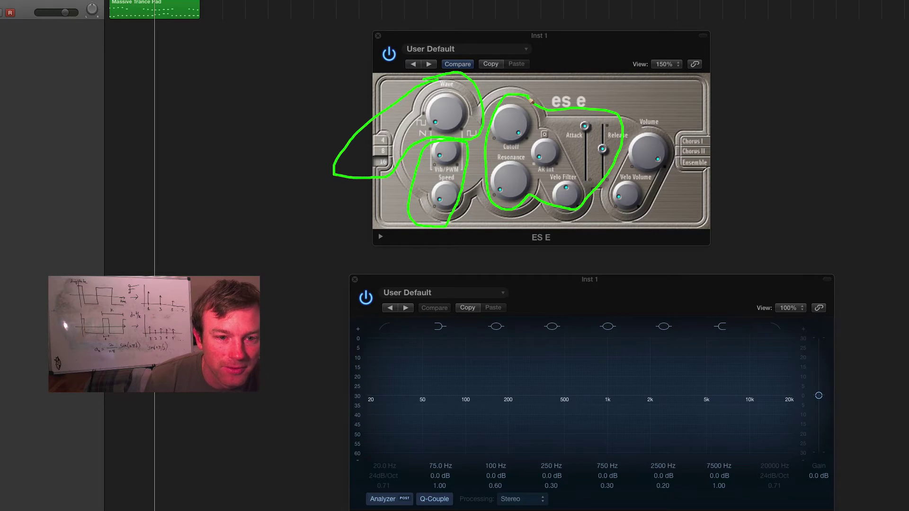
{"action": "mouse_move", "coordinate": [670, 112]}
{"action": "left_mouse_down"}
{"action": "mouse_move", "coordinate": [652, 121]}
{"action": "mouse_move", "coordinate": [605, 195]}
{"action": "mouse_move", "coordinate": [624, 219]}
{"action": "mouse_move", "coordinate": [688, 205]}
{"action": "mouse_move", "coordinate": [730, 150]}
{"action": "mouse_move", "coordinate": [696, 120]}
{"action": "mouse_move", "coordinate": [662, 114]}
{"action": "left_mouse_up"}
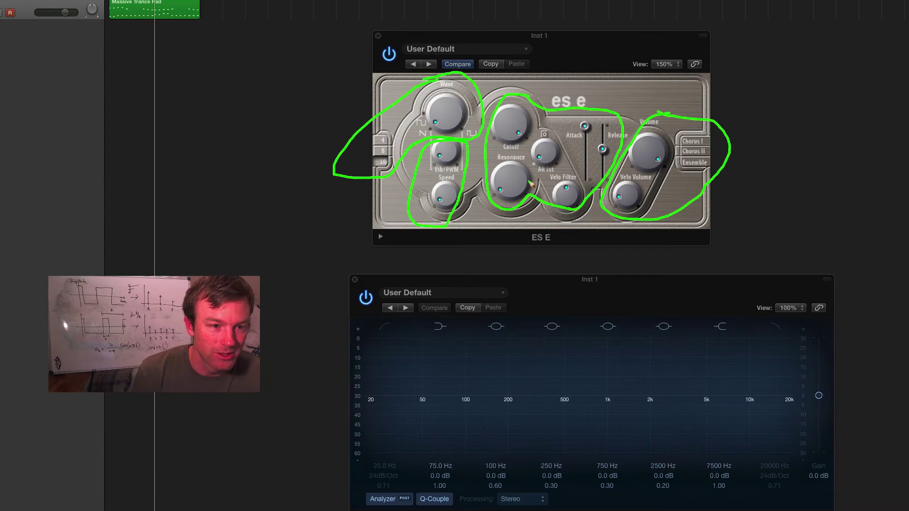
Replace the old loops with marks on the Wave knob, 4/8/16 octave buttons and sawtooth-to-square arc.
{"action": "left_click", "coordinate": [460, 96]}
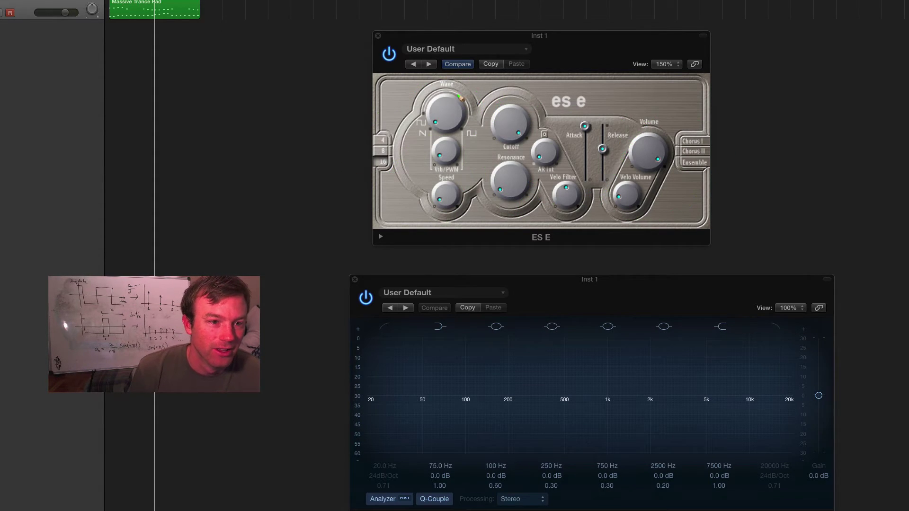
{"action": "mouse_move", "coordinate": [431, 83]}
{"action": "left_mouse_down"}
{"action": "mouse_move", "coordinate": [363, 137]}
{"action": "mouse_move", "coordinate": [354, 171]}
{"action": "mouse_move", "coordinate": [385, 180]}
{"action": "mouse_move", "coordinate": [411, 153]}
{"action": "mouse_move", "coordinate": [481, 136]}
{"action": "mouse_move", "coordinate": [480, 106]}
{"action": "mouse_move", "coordinate": [427, 82]}
{"action": "left_mouse_up"}
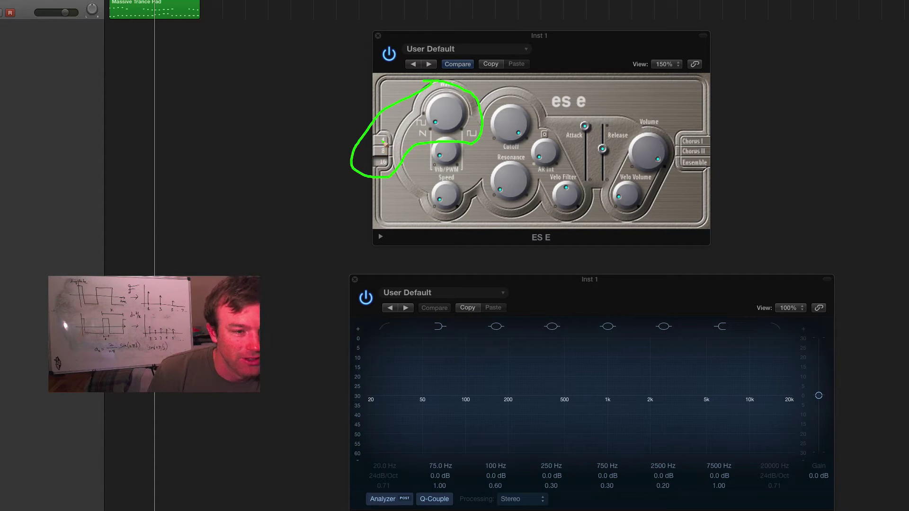
{"action": "mouse_move", "coordinate": [389, 133]}
{"action": "left_mouse_down"}
{"action": "mouse_move", "coordinate": [367, 142]}
{"action": "mouse_move", "coordinate": [372, 164]}
{"action": "mouse_move", "coordinate": [392, 168]}
{"action": "mouse_move", "coordinate": [389, 142]}
{"action": "left_mouse_up"}
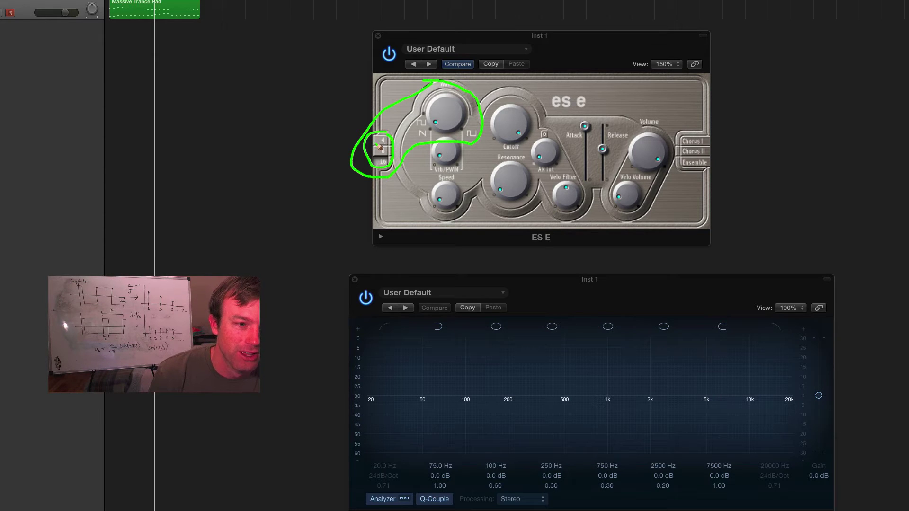
{"action": "mouse_move", "coordinate": [376, 143]}
{"action": "left_mouse_down"}
{"action": "mouse_move", "coordinate": [386, 142]}
{"action": "mouse_move", "coordinate": [391, 164]}
{"action": "left_mouse_up"}
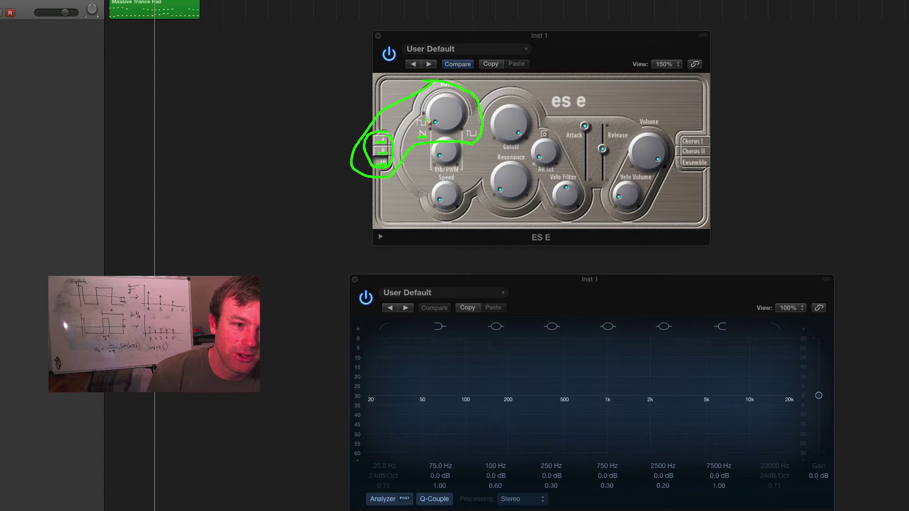
{"action": "left_click_drag", "start_coordinate": [419, 125], "coordinate": [428, 124]}
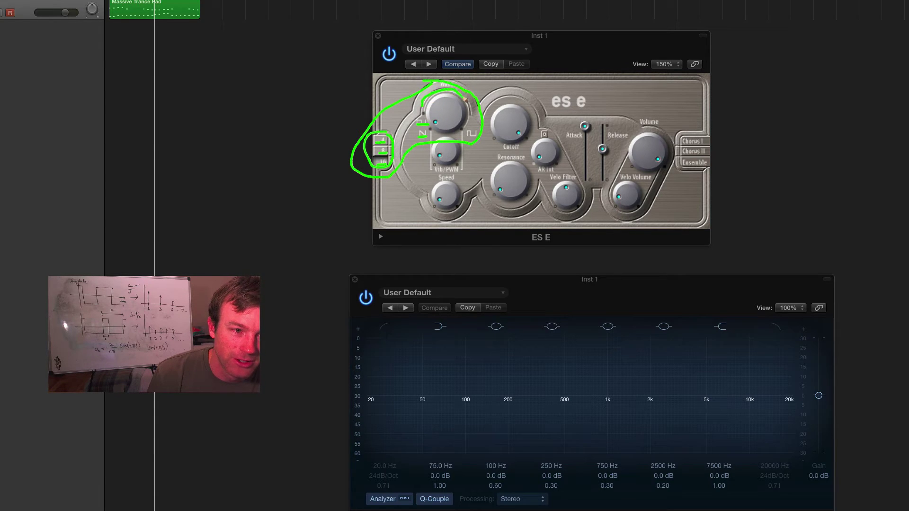
{"action": "left_click_drag", "start_coordinate": [465, 100], "coordinate": [478, 133]}
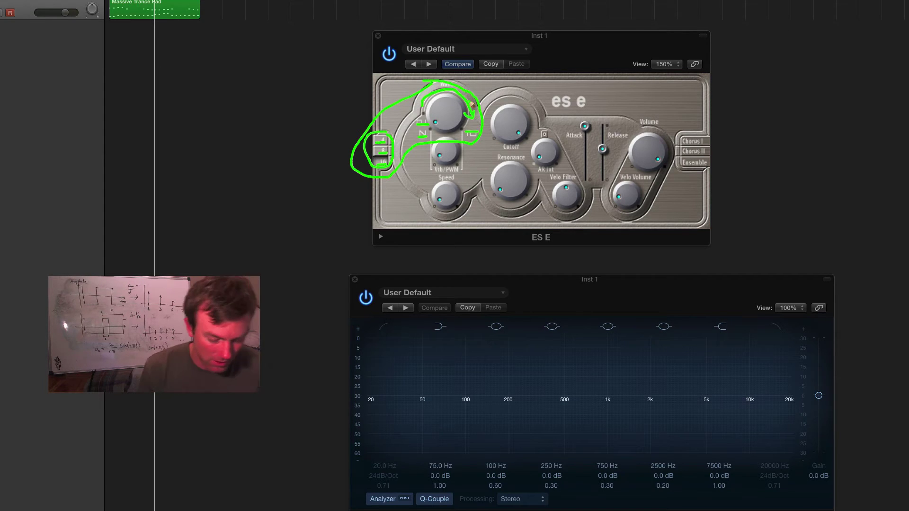
Clear the Wave marks, then outline the Vib/PWM and Speed knobs and underline the Vib/PWM label.
{"action": "key", "text": "Escape"}
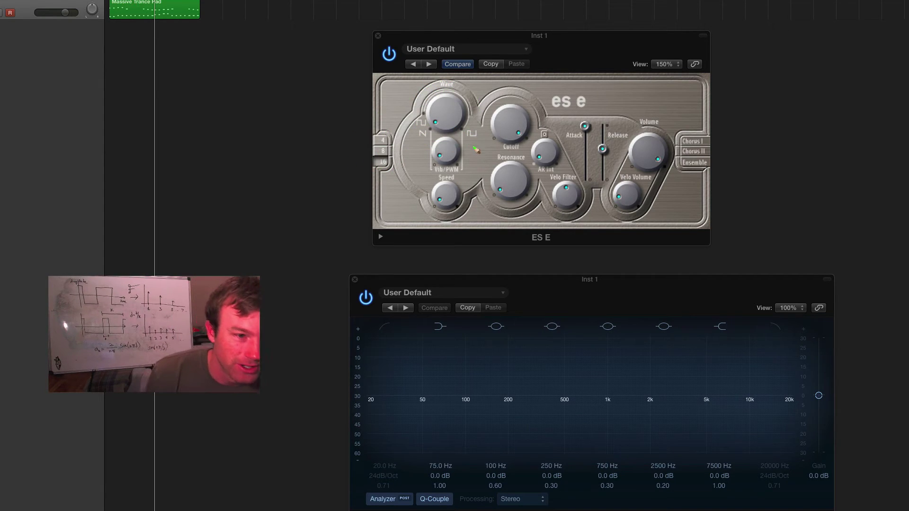
{"action": "mouse_move", "coordinate": [463, 137]}
{"action": "left_mouse_down"}
{"action": "mouse_move", "coordinate": [443, 137]}
{"action": "mouse_move", "coordinate": [422, 218]}
{"action": "mouse_move", "coordinate": [467, 213]}
{"action": "mouse_move", "coordinate": [467, 147]}
{"action": "mouse_move", "coordinate": [458, 141]}
{"action": "left_mouse_up"}
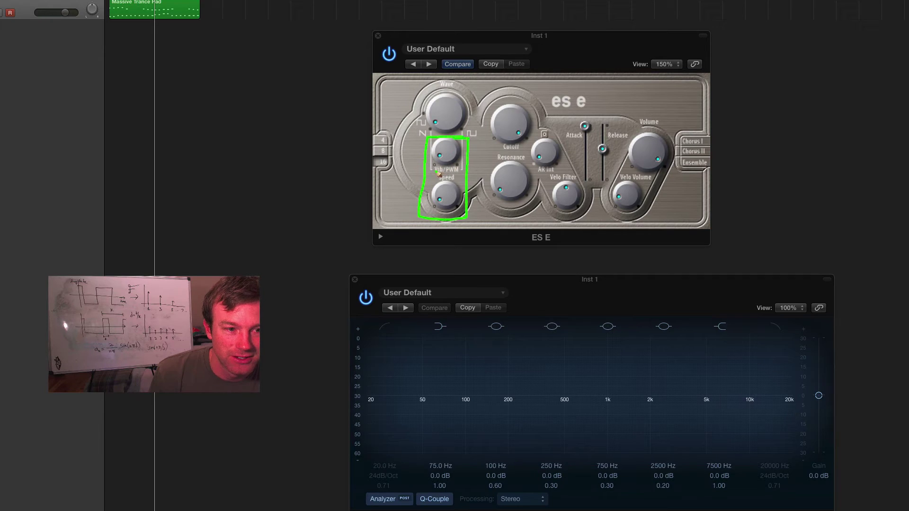
{"action": "left_click_drag", "start_coordinate": [435, 169], "coordinate": [460, 171]}
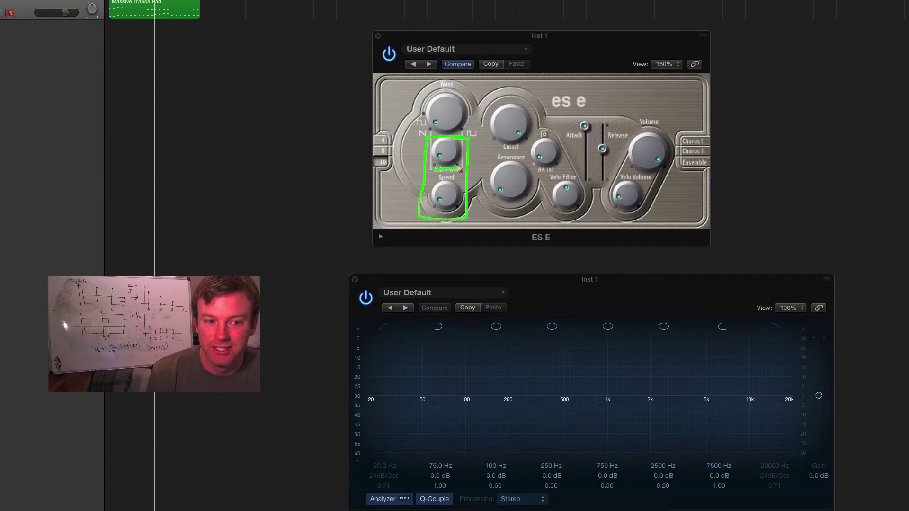
{"action": "left_click_drag", "start_coordinate": [435, 210], "coordinate": [457, 208]}
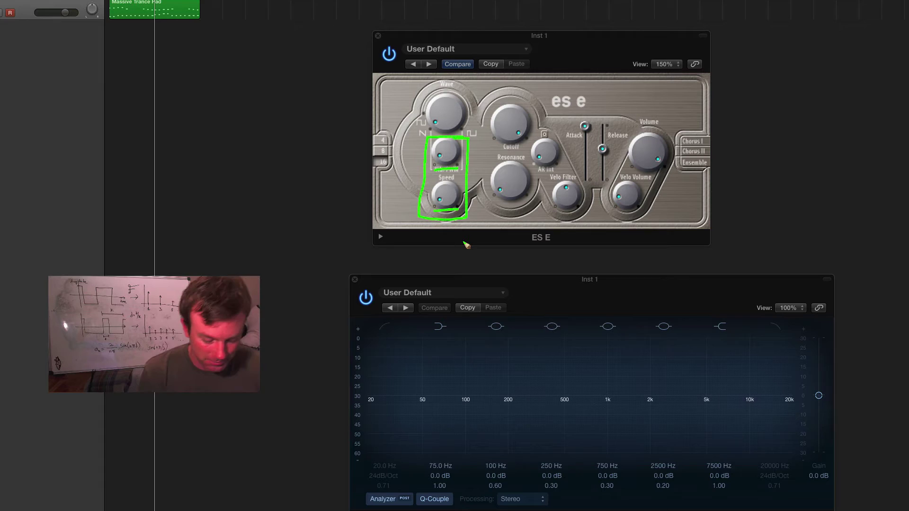
Clear the previous marks, outline the filter section from Cutoff, and underline the Cutoff label.
{"action": "key", "text": "Escape"}
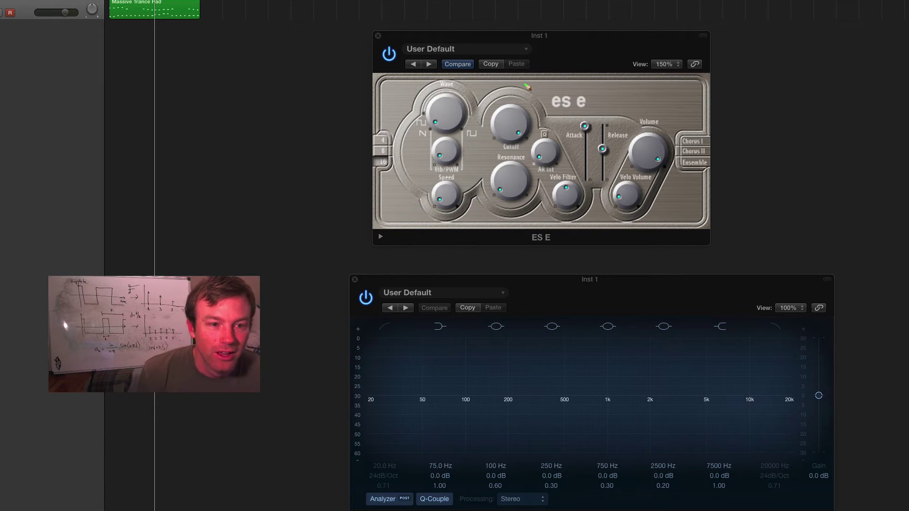
{"action": "mouse_move", "coordinate": [537, 88]}
{"action": "left_mouse_down"}
{"action": "mouse_move", "coordinate": [509, 95]}
{"action": "mouse_move", "coordinate": [481, 139]}
{"action": "mouse_move", "coordinate": [477, 179]}
{"action": "mouse_move", "coordinate": [487, 205]}
{"action": "mouse_move", "coordinate": [518, 222]}
{"action": "mouse_move", "coordinate": [594, 224]}
{"action": "mouse_move", "coordinate": [624, 132]}
{"action": "mouse_move", "coordinate": [605, 99]}
{"action": "mouse_move", "coordinate": [534, 95]}
{"action": "left_mouse_up"}
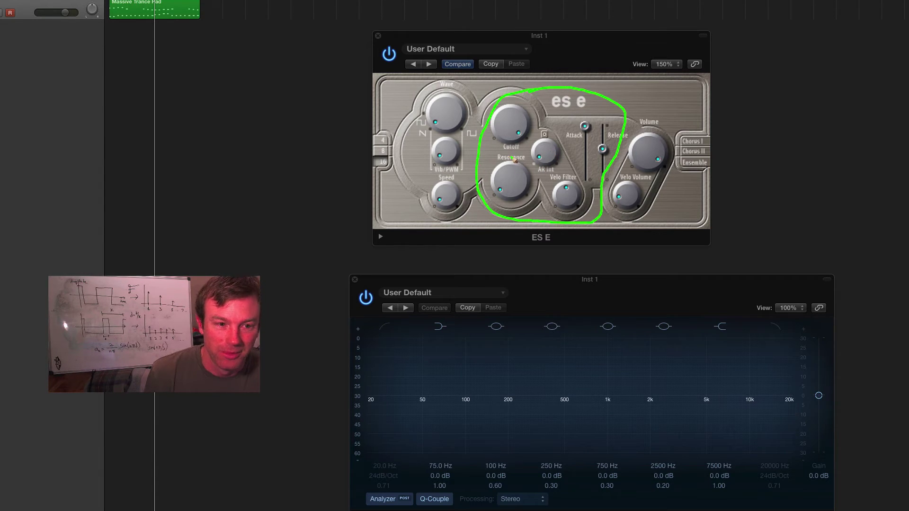
{"action": "left_click_drag", "start_coordinate": [501, 151], "coordinate": [523, 150]}
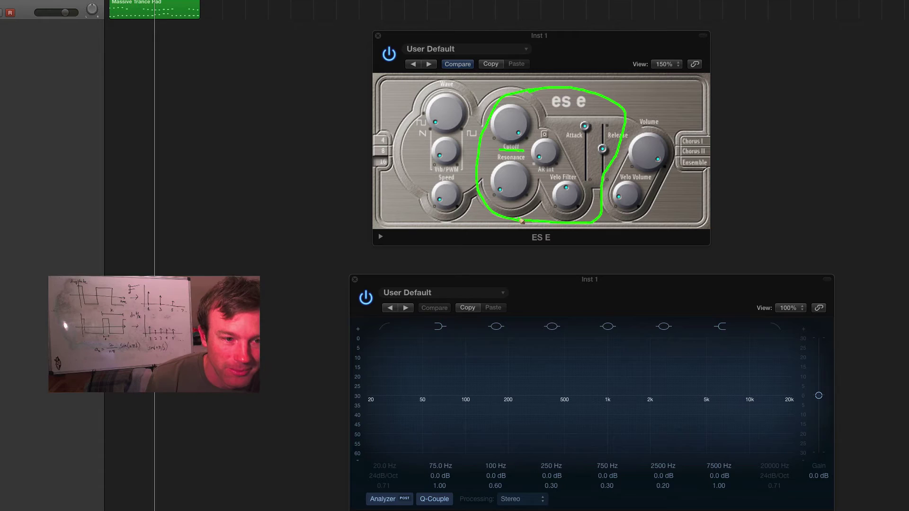
Circle the Resonance knob and Attack/Release sliders, and underline the AR Int and Velo Filter labels.
{"action": "mouse_move", "coordinate": [509, 203]}
{"action": "left_mouse_down"}
{"action": "mouse_move", "coordinate": [527, 195]}
{"action": "mouse_move", "coordinate": [529, 165]}
{"action": "mouse_move", "coordinate": [492, 164]}
{"action": "mouse_move", "coordinate": [502, 202]}
{"action": "left_mouse_up"}
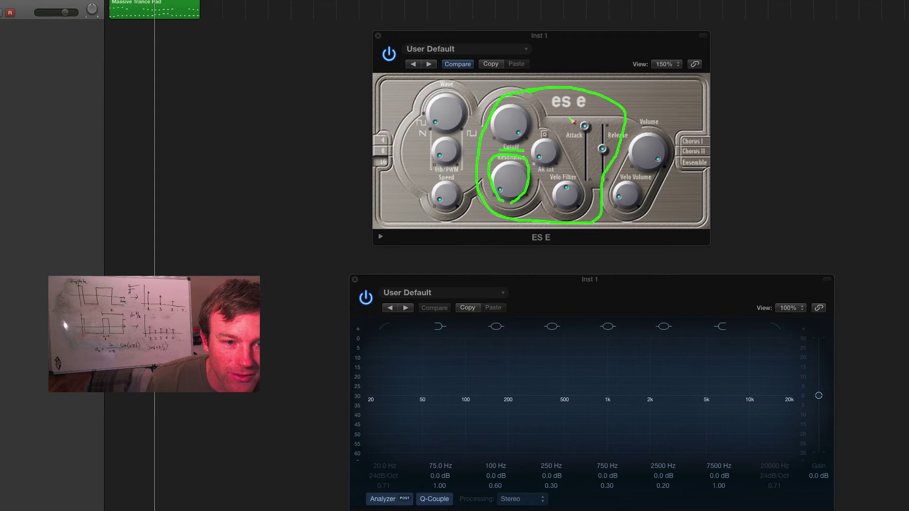
{"action": "mouse_move", "coordinate": [569, 118]}
{"action": "left_mouse_down"}
{"action": "mouse_move", "coordinate": [572, 167]}
{"action": "mouse_move", "coordinate": [603, 176]}
{"action": "mouse_move", "coordinate": [618, 169]}
{"action": "mouse_move", "coordinate": [629, 127]}
{"action": "mouse_move", "coordinate": [568, 120]}
{"action": "left_mouse_up"}
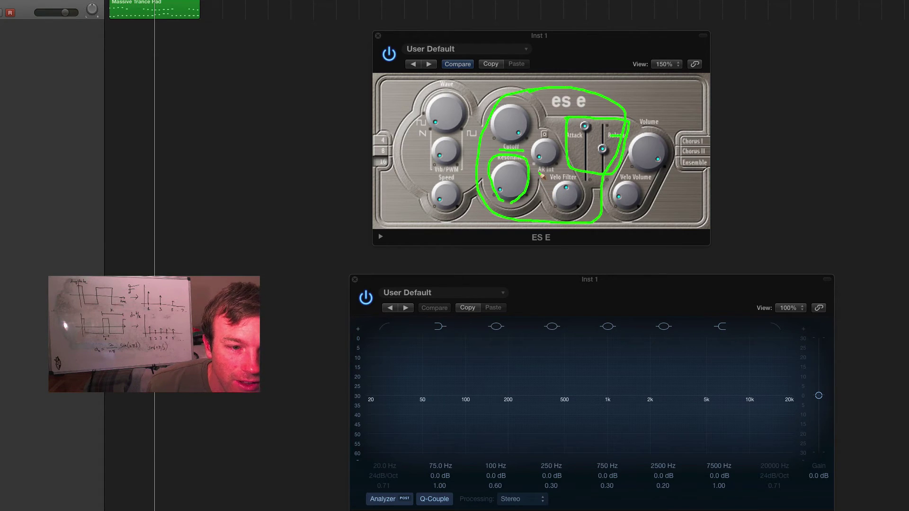
{"action": "left_click_drag", "start_coordinate": [540, 175], "coordinate": [558, 176]}
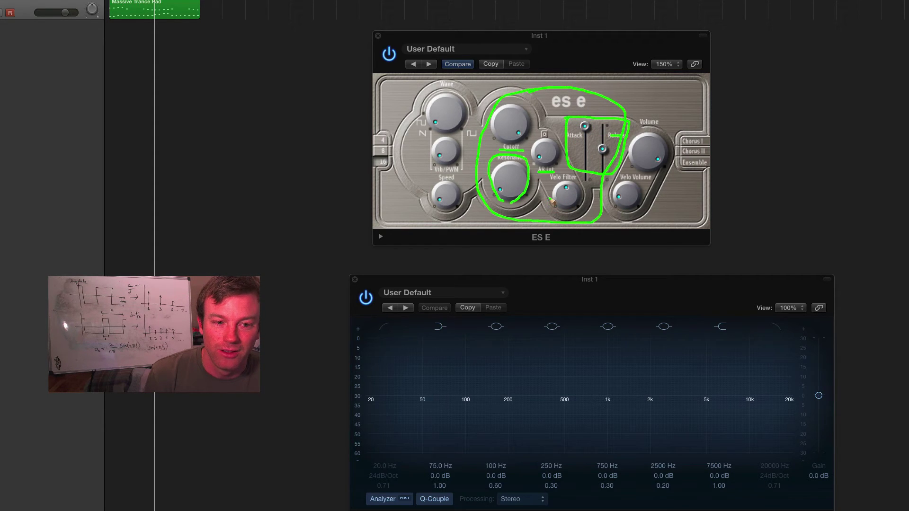
{"action": "left_click_drag", "start_coordinate": [553, 180], "coordinate": [571, 180]}
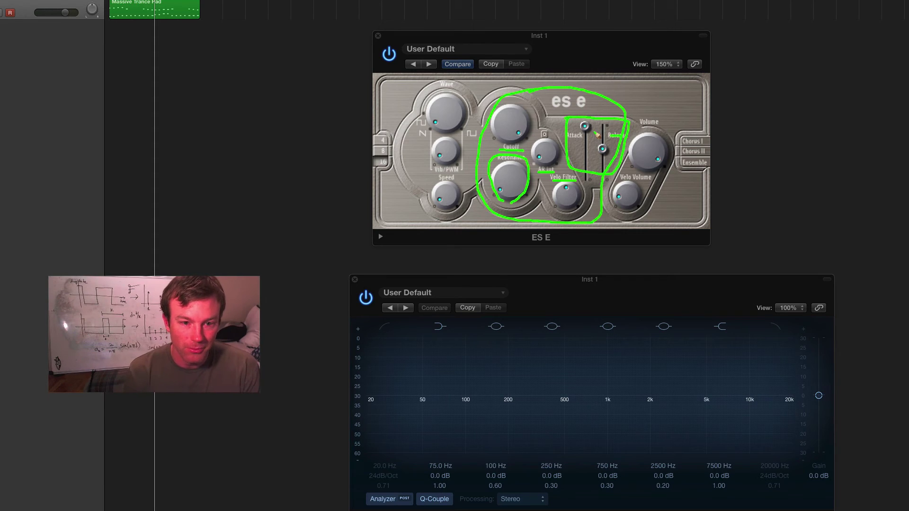
Clear old marks, circle Volume/Velo Volume, and mark Chorus I, Chorus II and Ensemble, underlining Chorus II.
{"action": "key", "text": "Escape"}
{"action": "mouse_move", "coordinate": [664, 114]}
{"action": "left_mouse_down"}
{"action": "mouse_move", "coordinate": [638, 127]}
{"action": "mouse_move", "coordinate": [600, 216]}
{"action": "mouse_move", "coordinate": [642, 221]}
{"action": "mouse_move", "coordinate": [683, 189]}
{"action": "mouse_move", "coordinate": [731, 181]}
{"action": "mouse_move", "coordinate": [733, 123]}
{"action": "mouse_move", "coordinate": [661, 127]}
{"action": "left_mouse_up"}
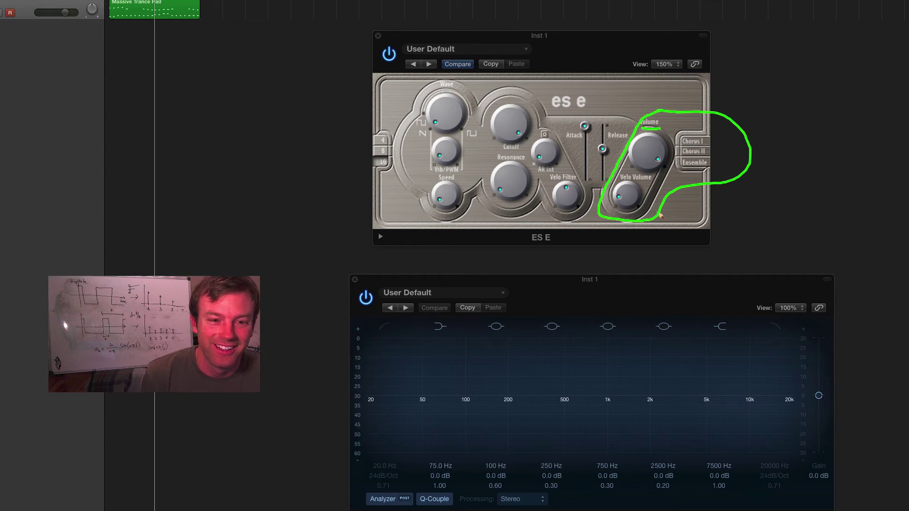
{"action": "left_click_drag", "start_coordinate": [624, 184], "coordinate": [655, 184]}
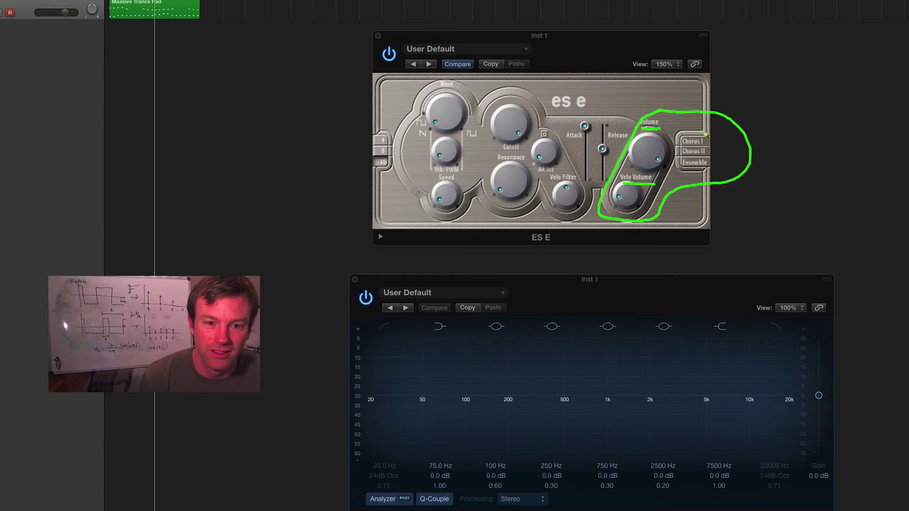
{"action": "mouse_move", "coordinate": [708, 129]}
{"action": "left_mouse_down"}
{"action": "mouse_move", "coordinate": [684, 132]}
{"action": "mouse_move", "coordinate": [677, 170]}
{"action": "mouse_move", "coordinate": [710, 187]}
{"action": "mouse_move", "coordinate": [720, 180]}
{"action": "mouse_move", "coordinate": [700, 150]}
{"action": "left_mouse_up"}
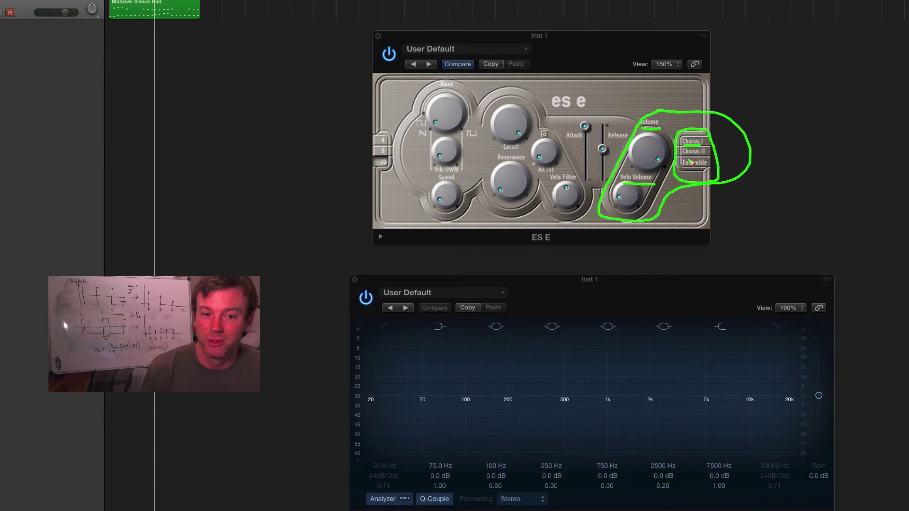
{"action": "left_click_drag", "start_coordinate": [683, 156], "coordinate": [705, 154]}
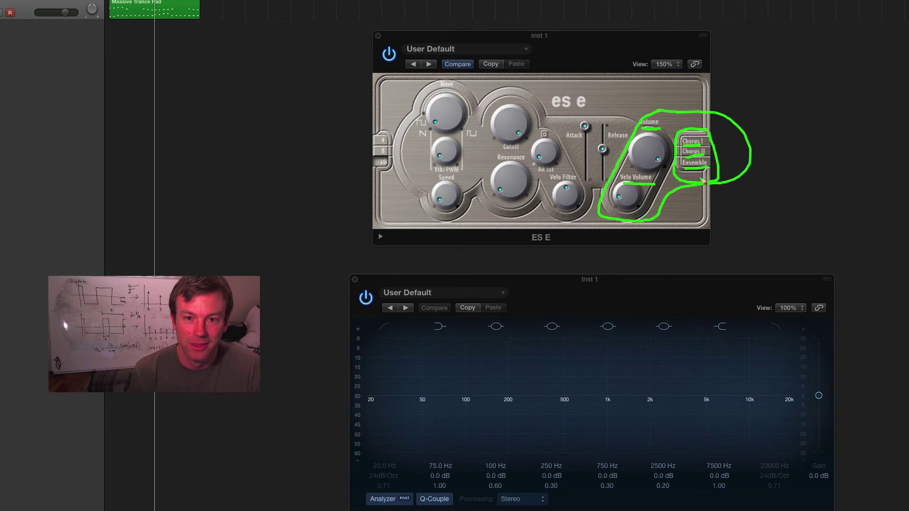
Erase the annotations and switch the ES E octave range to 8', then to 16'.
{"action": "key", "text": "Escape"}
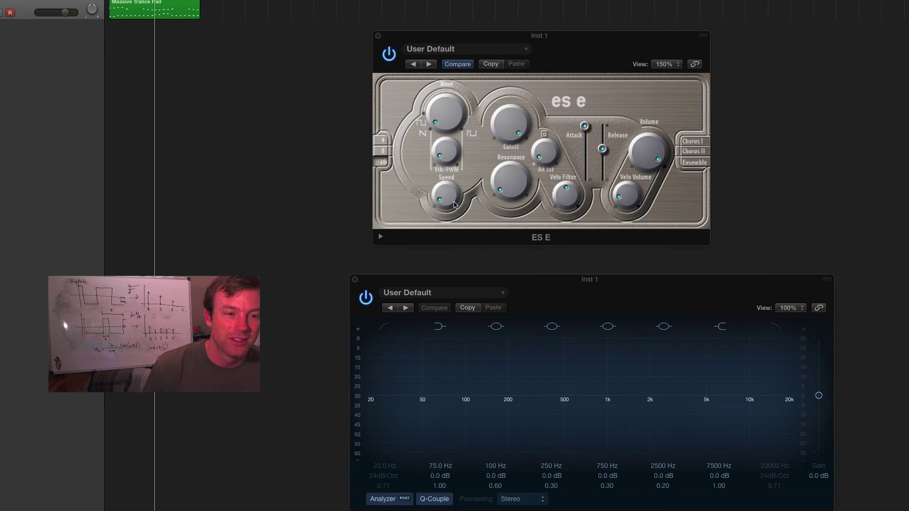
{"action": "left_click", "coordinate": [450, 120]}
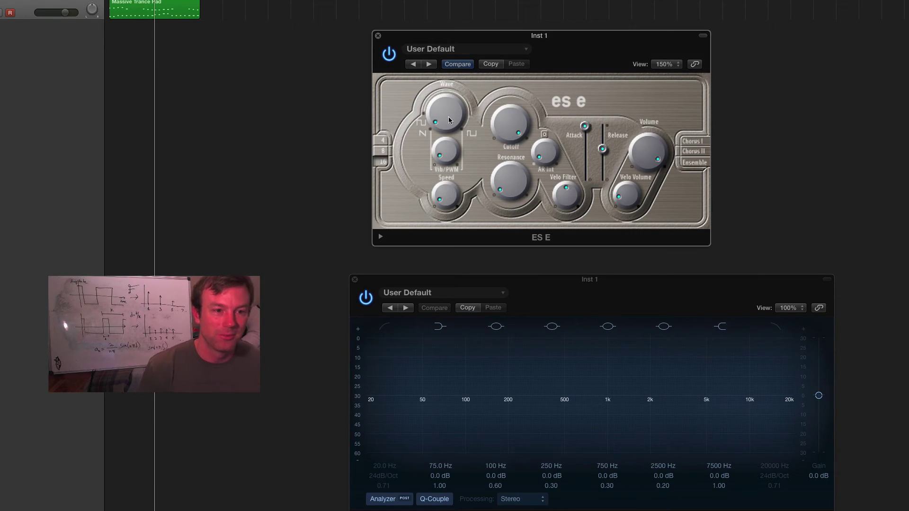
{"action": "left_click", "coordinate": [383, 152]}
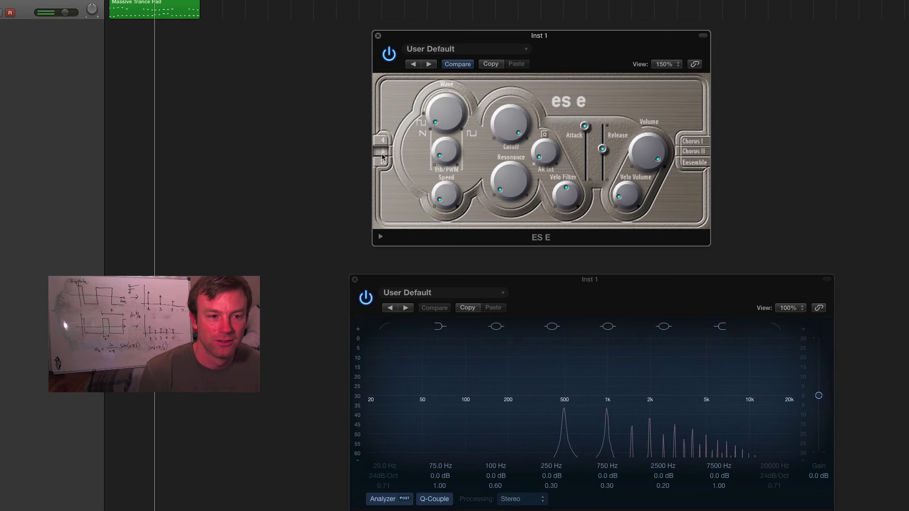
{"action": "left_click", "coordinate": [652, 404]}
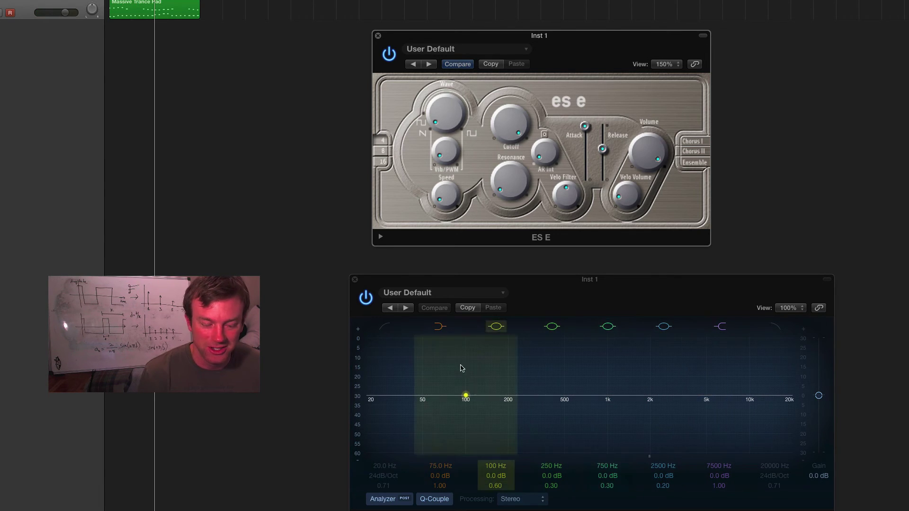
{"action": "left_click", "coordinate": [381, 163]}
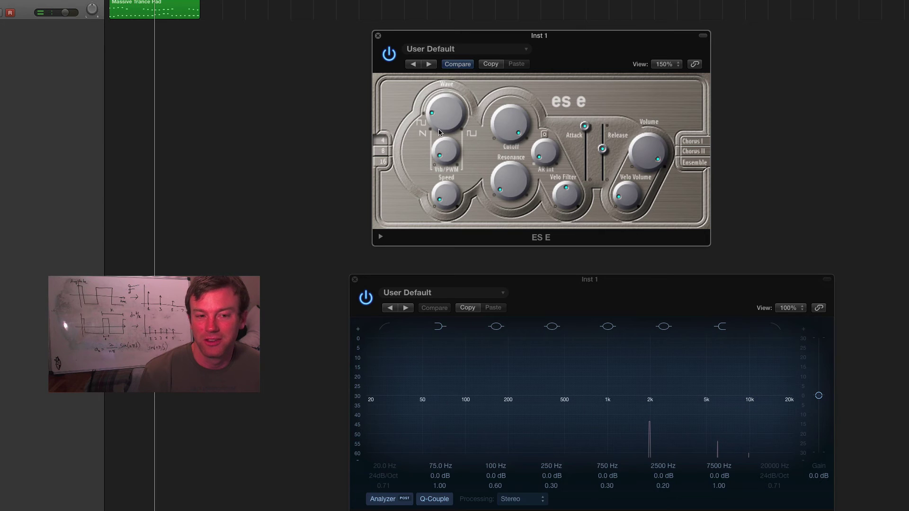
{"action": "left_click", "coordinate": [383, 161]}
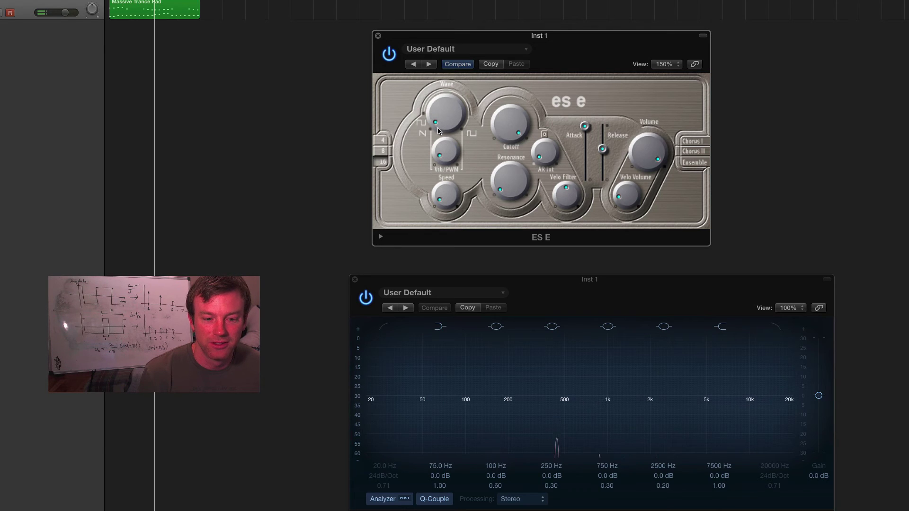
Turn the Wave knob through several oscillator waveforms.
{"action": "left_click_drag", "start_coordinate": [431, 113], "coordinate": [440, 125]}
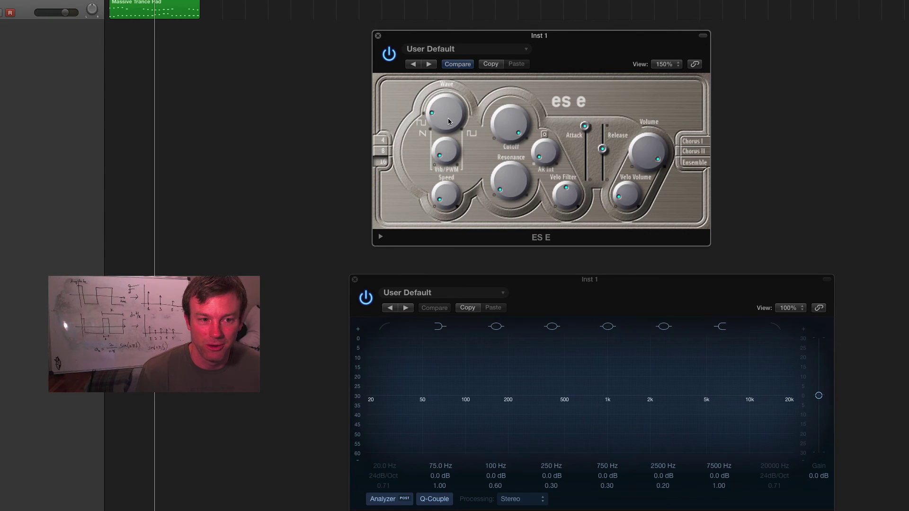
{"action": "mouse_move", "coordinate": [445, 117]}
{"action": "left_mouse_down"}
{"action": "mouse_move", "coordinate": [449, 83]}
{"action": "mouse_move", "coordinate": [451, 129]}
{"action": "left_mouse_up"}
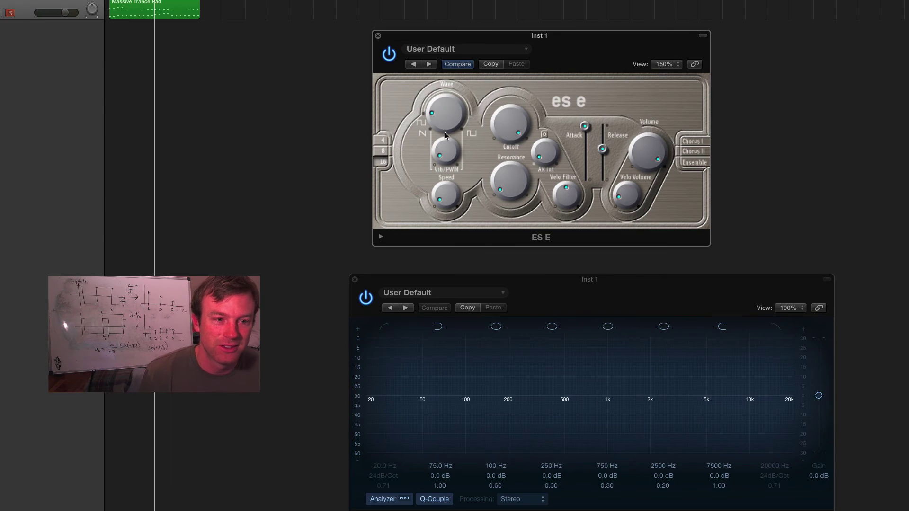
{"action": "left_click_drag", "start_coordinate": [440, 124], "coordinate": [445, 144]}
Turn up the Vib/PWM depth and Speed knobs.
{"action": "left_click_drag", "start_coordinate": [446, 210], "coordinate": [451, 165]}
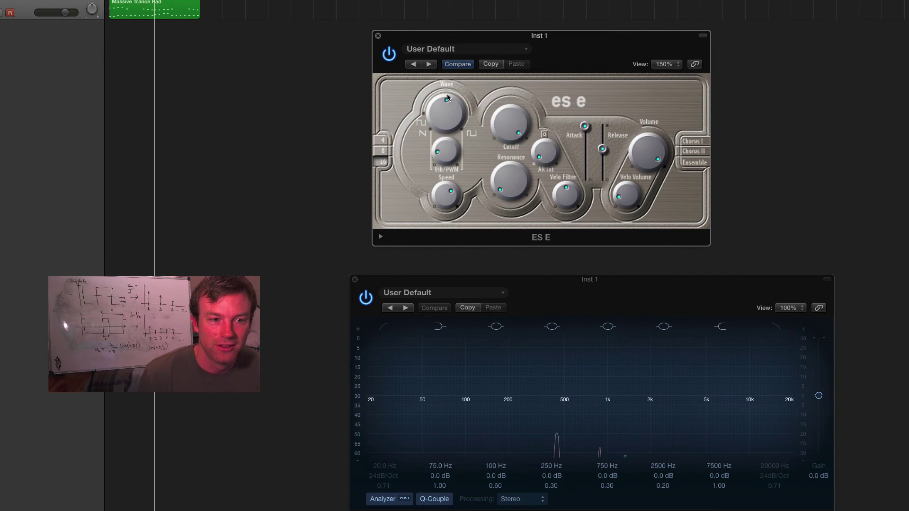
{"action": "left_click_drag", "start_coordinate": [450, 157], "coordinate": [448, 124]}
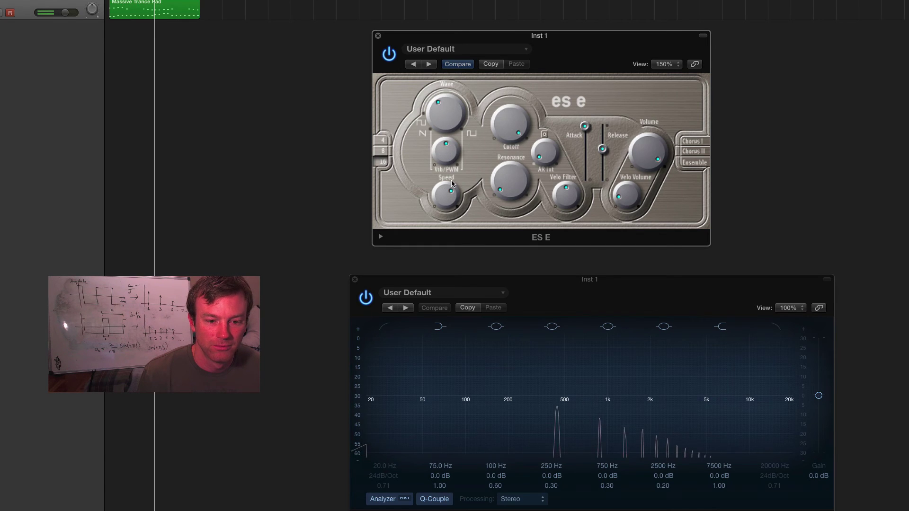
{"action": "mouse_move", "coordinate": [449, 192]}
{"action": "left_mouse_down"}
{"action": "mouse_move", "coordinate": [454, 181]}
{"action": "mouse_move", "coordinate": [457, 194]}
{"action": "left_mouse_up"}
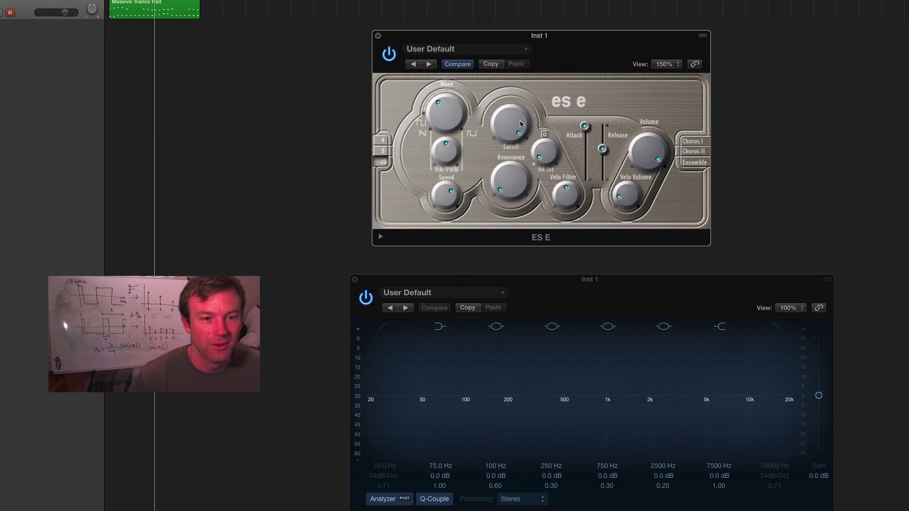
Lower the filter Cutoff, reduce Resonance, and adjust the AR Int envelope amount.
{"action": "left_click_drag", "start_coordinate": [511, 119], "coordinate": [513, 98]}
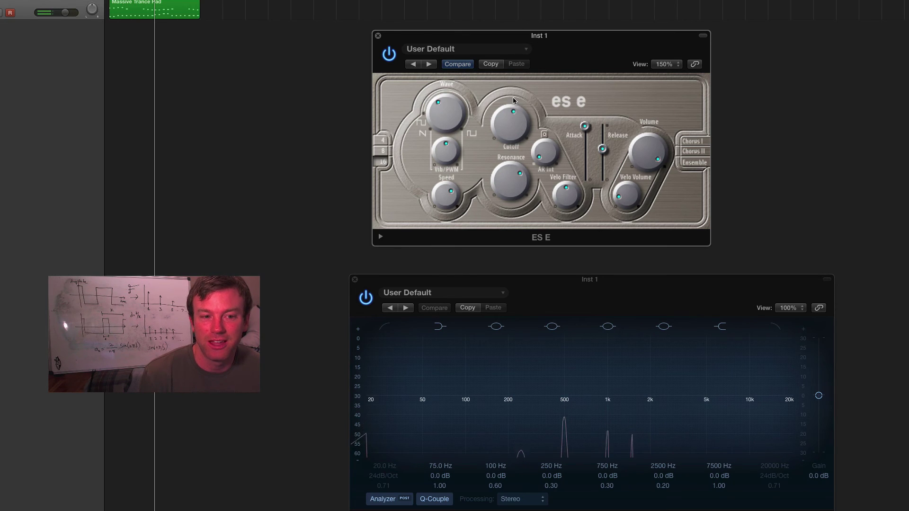
{"action": "left_click_drag", "start_coordinate": [505, 190], "coordinate": [508, 194]}
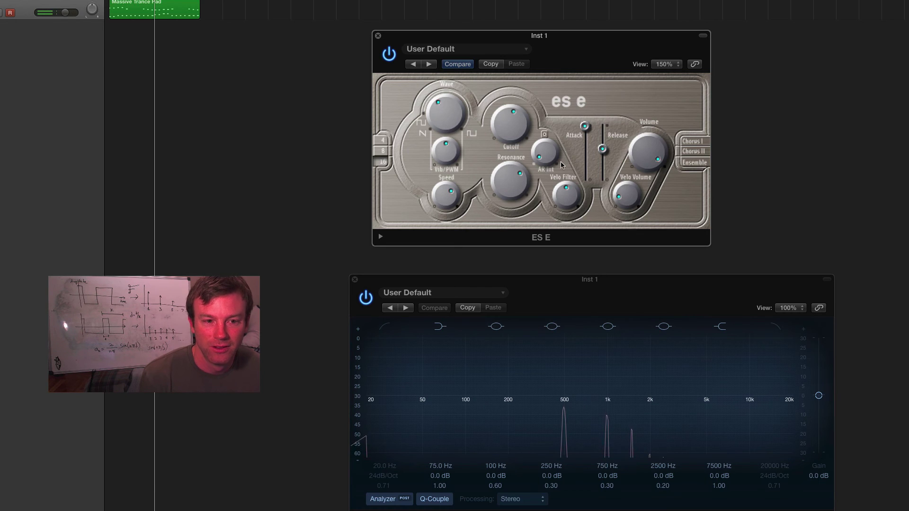
{"action": "mouse_move", "coordinate": [555, 146]}
{"action": "left_mouse_down"}
{"action": "mouse_move", "coordinate": [554, 127]}
{"action": "mouse_move", "coordinate": [549, 154]}
{"action": "left_mouse_up"}
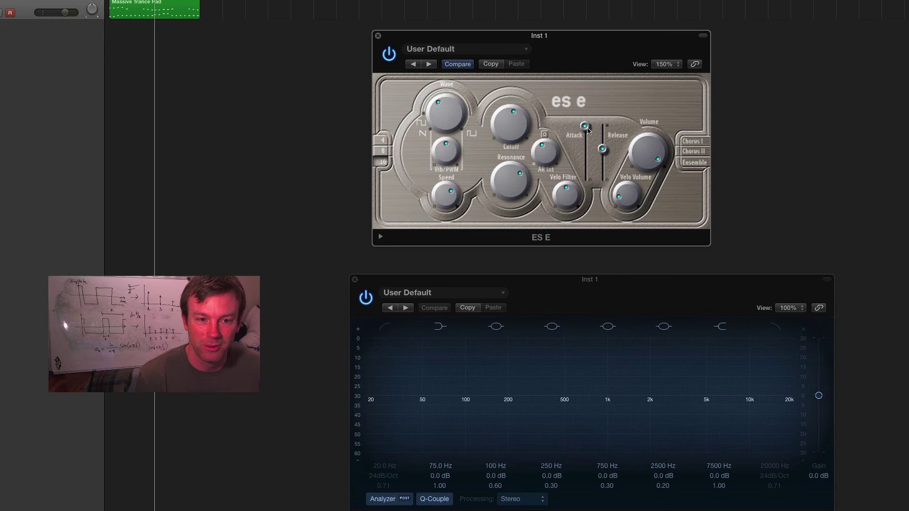
Change the Attack and Release times, turn Volume down, and raise Velo Volume.
{"action": "left_click_drag", "start_coordinate": [586, 126], "coordinate": [574, 196]}
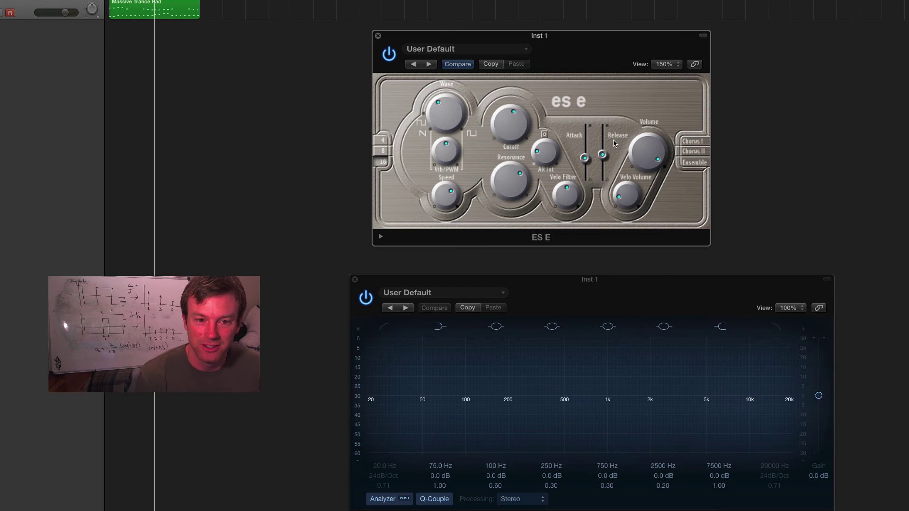
{"action": "mouse_move", "coordinate": [653, 157]}
{"action": "left_mouse_down"}
{"action": "mouse_move", "coordinate": [662, 183]}
{"action": "mouse_move", "coordinate": [665, 120]}
{"action": "mouse_move", "coordinate": [659, 160]}
{"action": "left_mouse_up"}
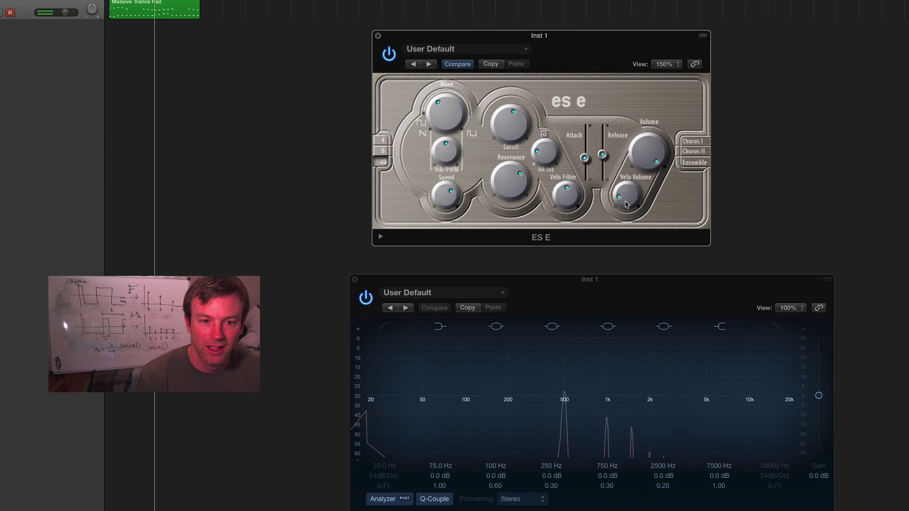
{"action": "left_click_drag", "start_coordinate": [626, 205], "coordinate": [626, 189]}
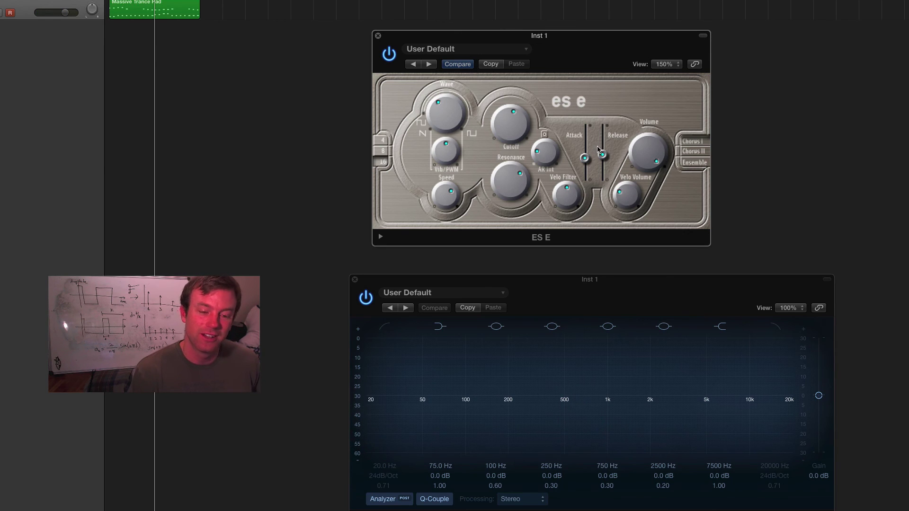
Turn on Chorus II and scroll the Cutoff knob down to lower the filter.
{"action": "left_click", "coordinate": [700, 151]}
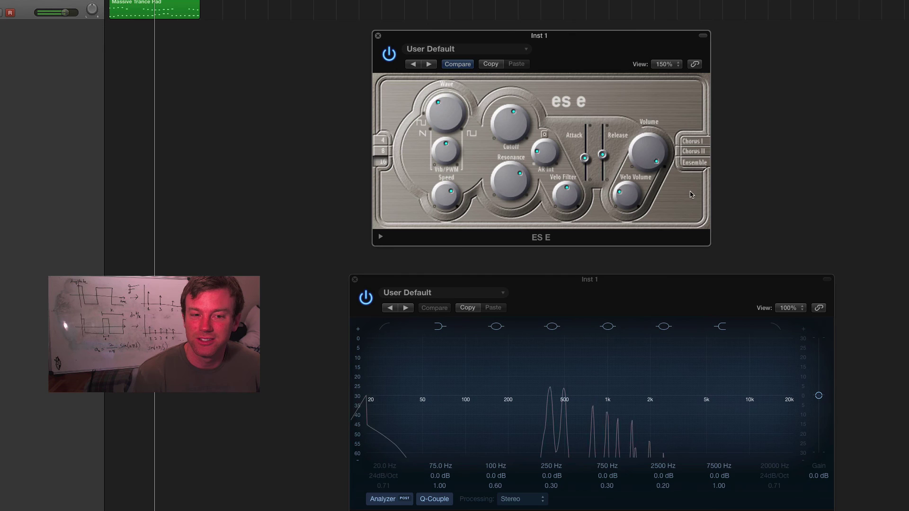
{"action": "scroll", "coordinate": [527, 142], "scroll_direction": "down", "scroll_amount": 5}
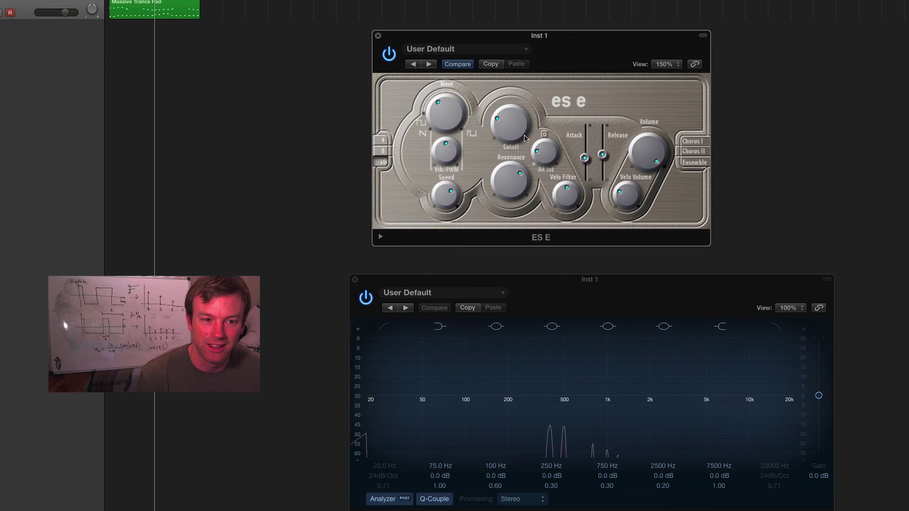